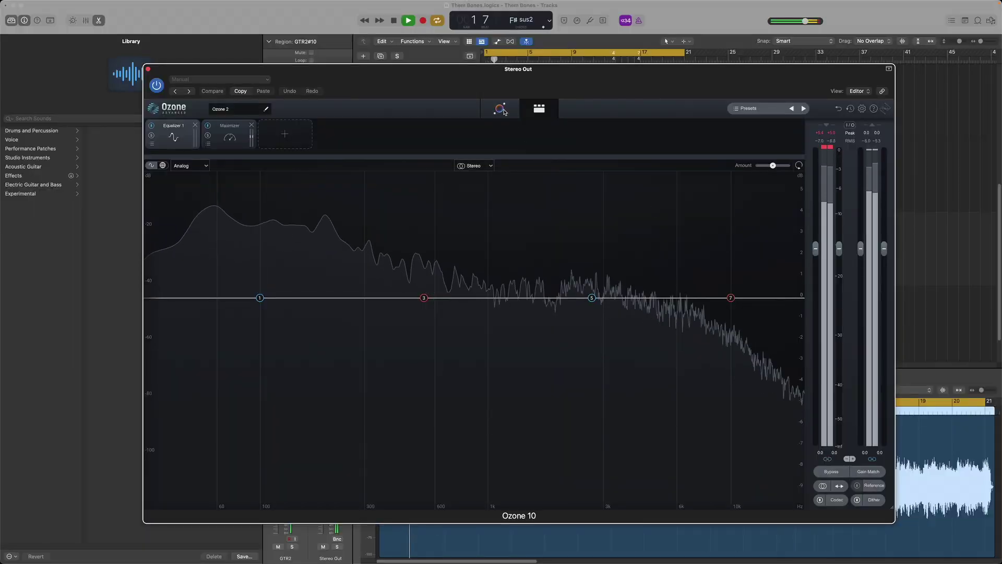
Run the mastering assistant against the Rock target, raise the Width Match amount, then bypass processing
click(501, 110)
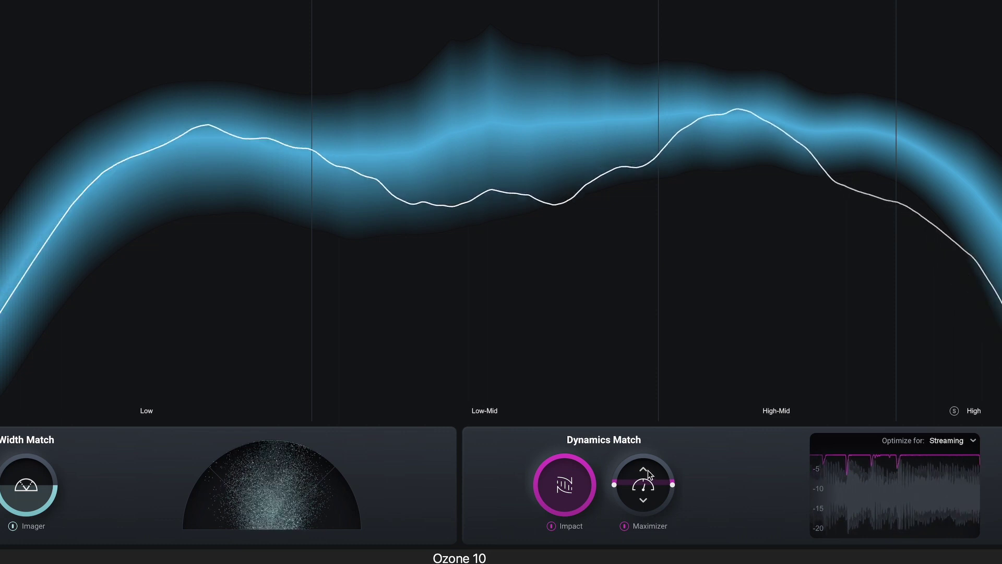
click(32, 499)
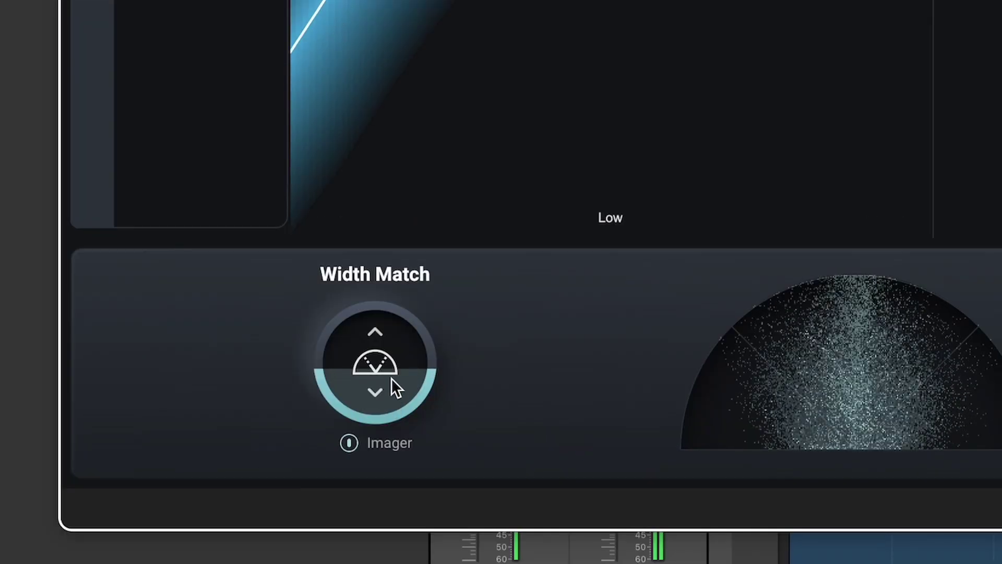
drag(392, 373, 390, 339)
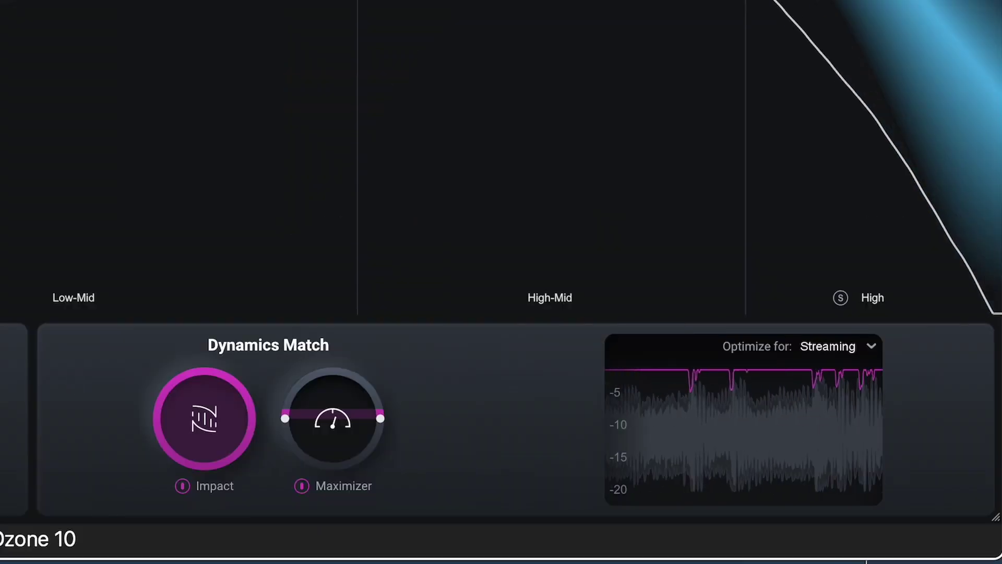
click(817, 39)
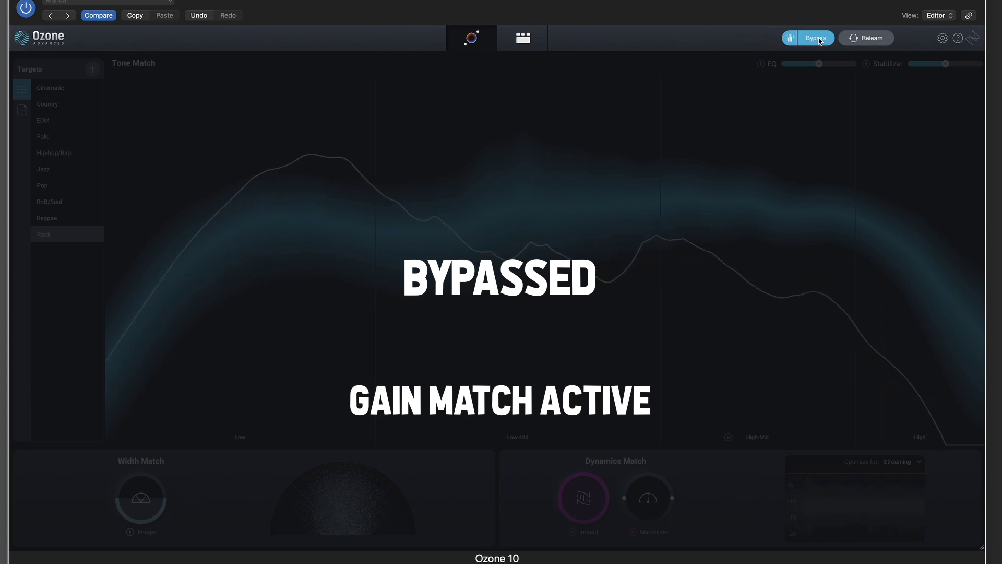
Toggle Bypass five times to A/B the master against the original mix, ending with processing on
click(817, 38)
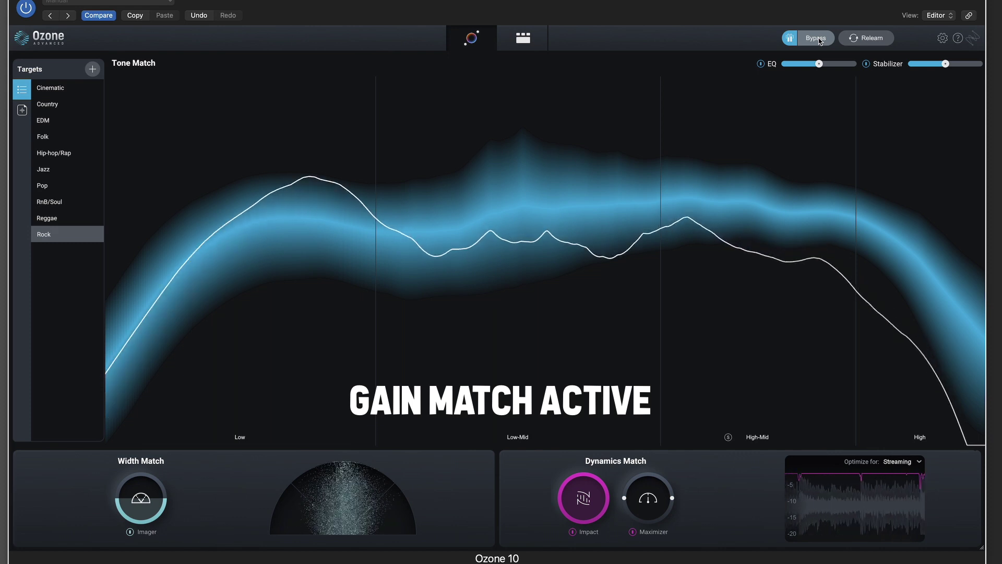
click(817, 38)
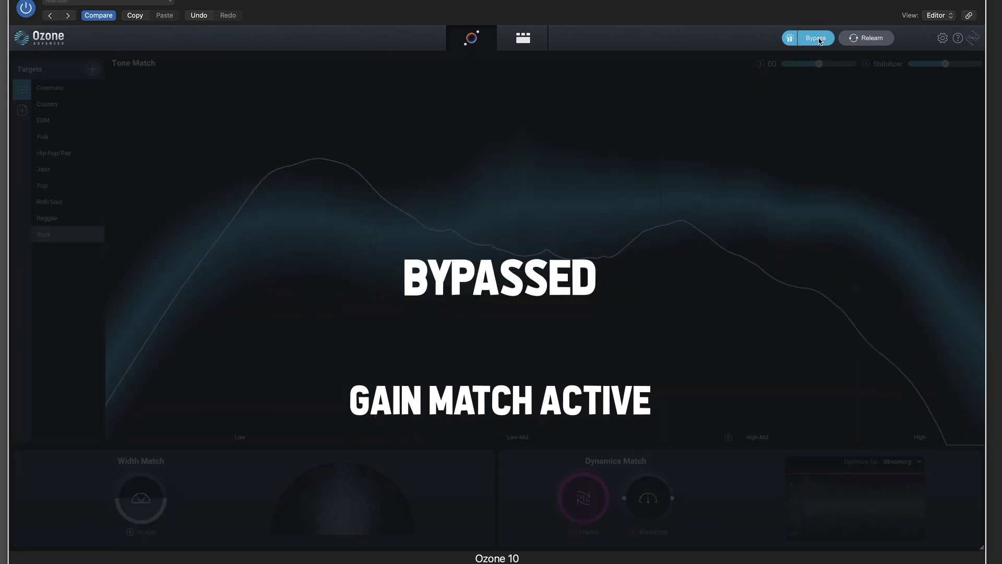
click(818, 38)
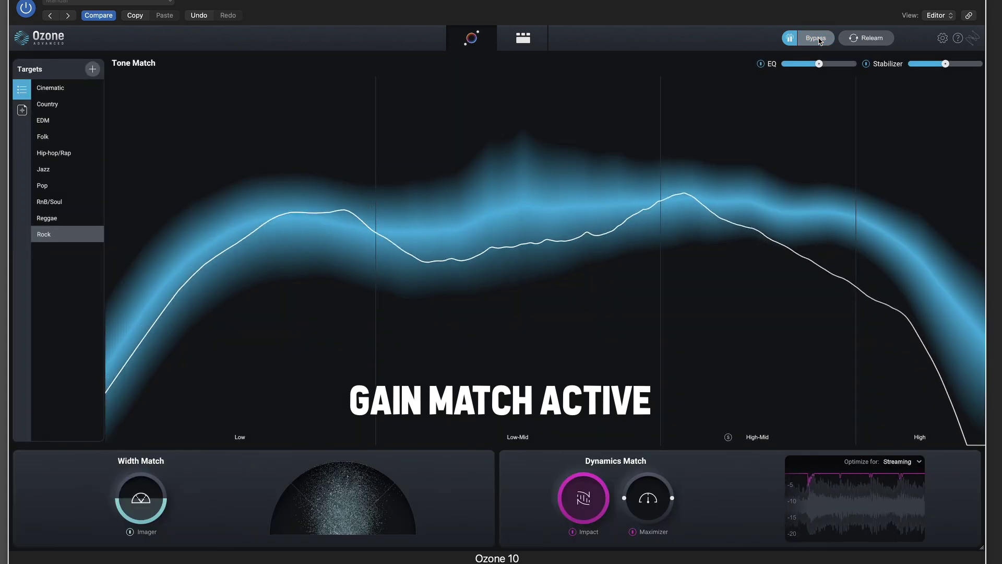
click(817, 38)
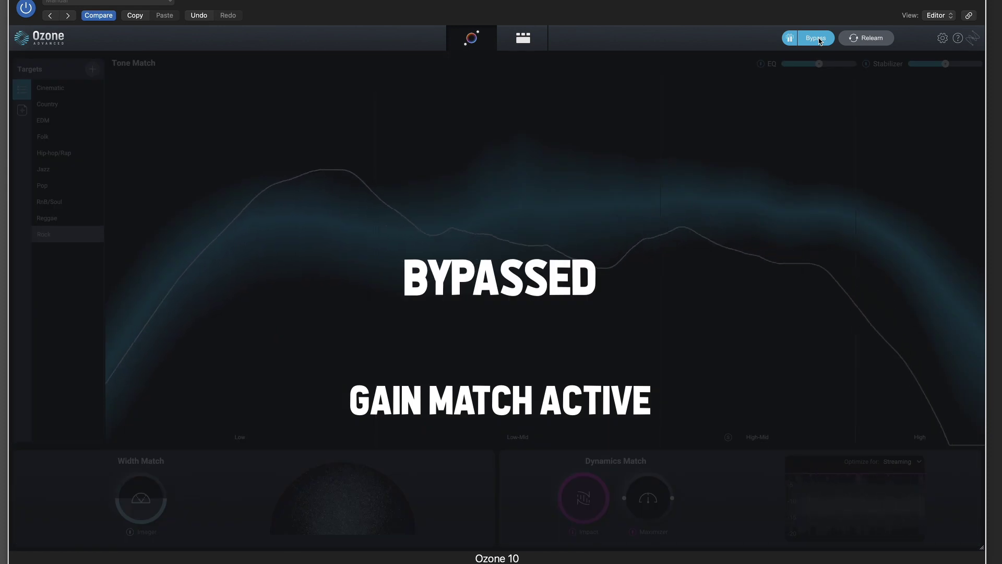
click(818, 39)
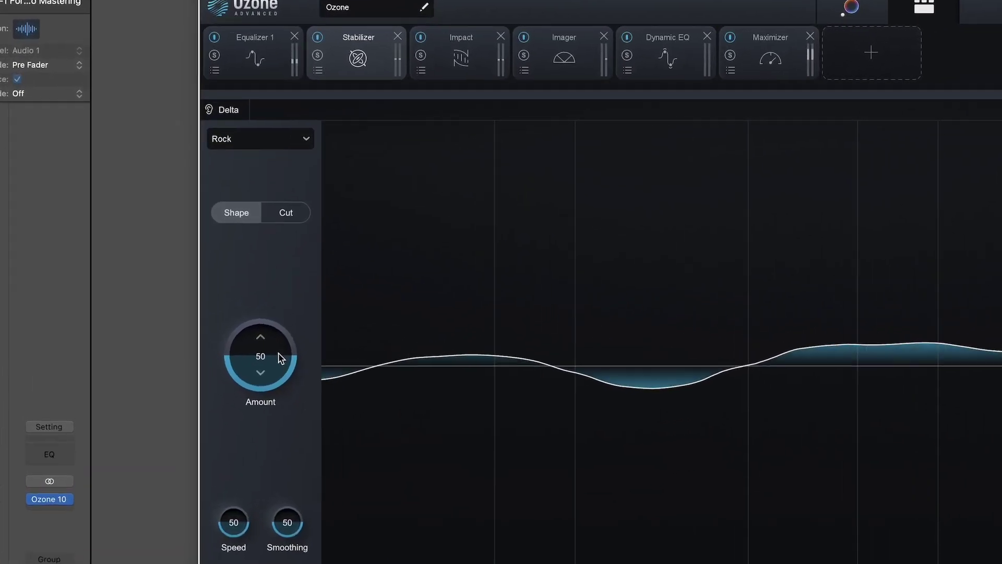
Tune the Stabilizer knobs to Amount 74, Smoothing 58, Mid band 76 and High band 75
mouse_move(280, 358)
mouse_down()
mouse_move(284, 322)
mouse_move(286, 356)
mouse_up()
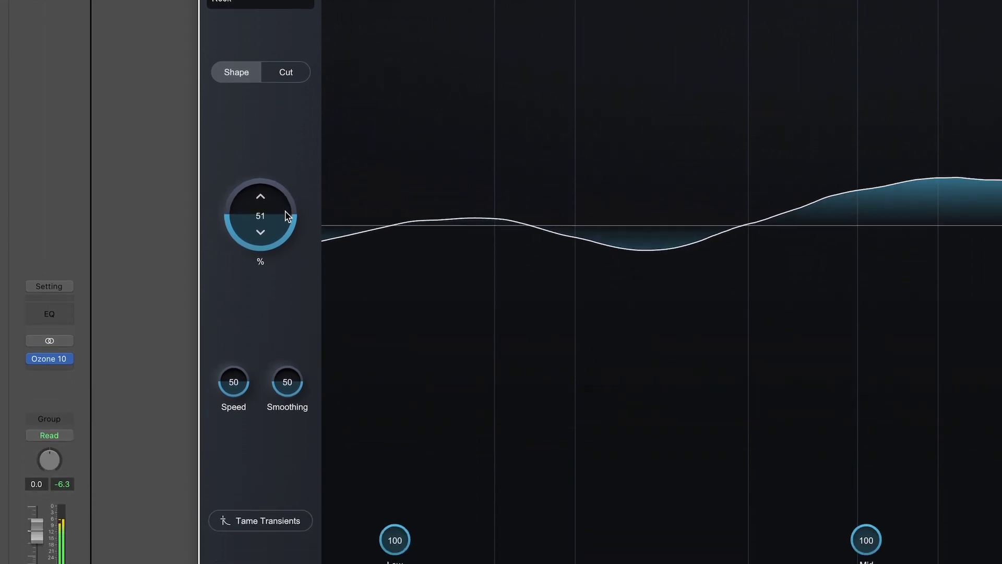
drag(286, 216, 287, 217)
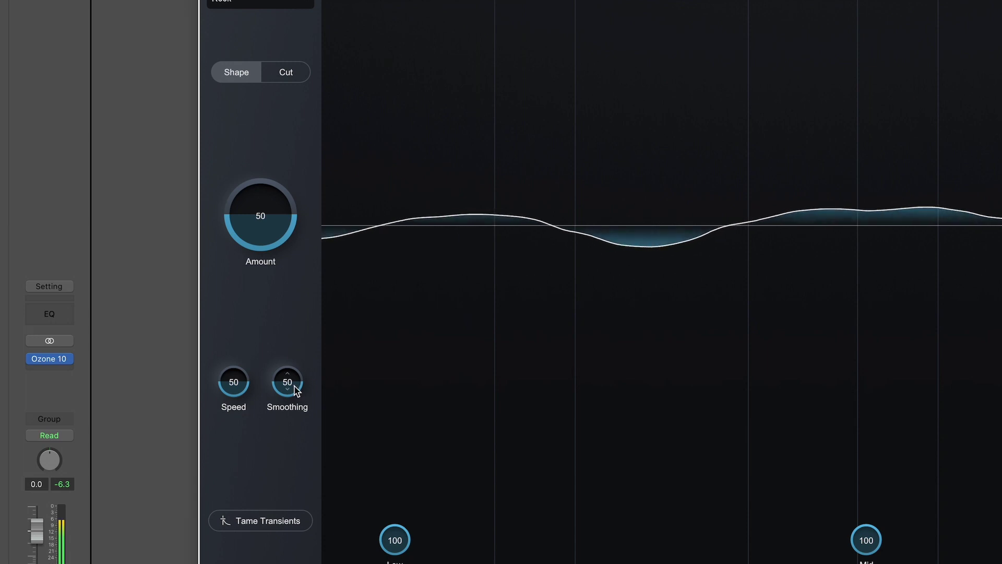
drag(288, 385, 298, 380)
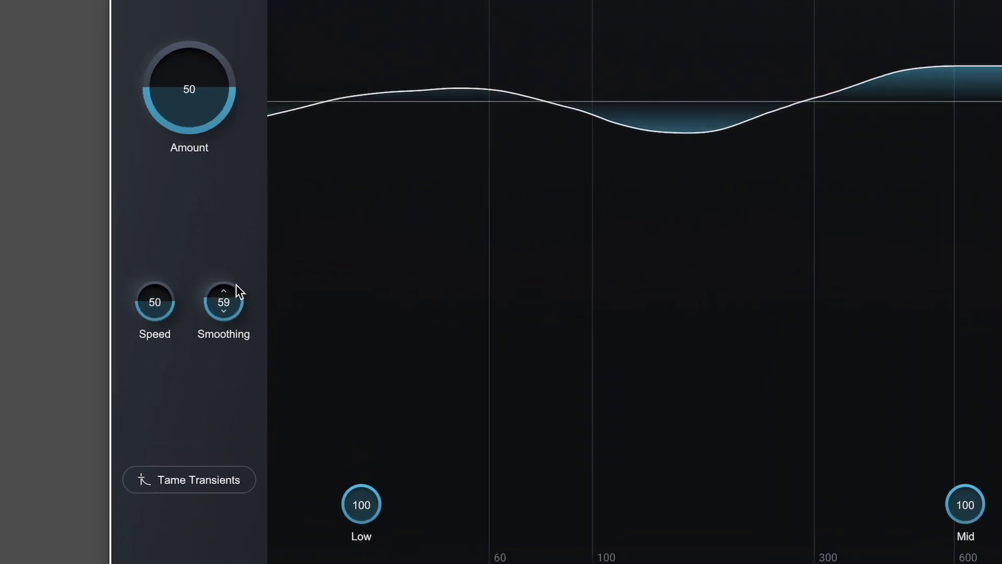
drag(245, 298, 245, 290)
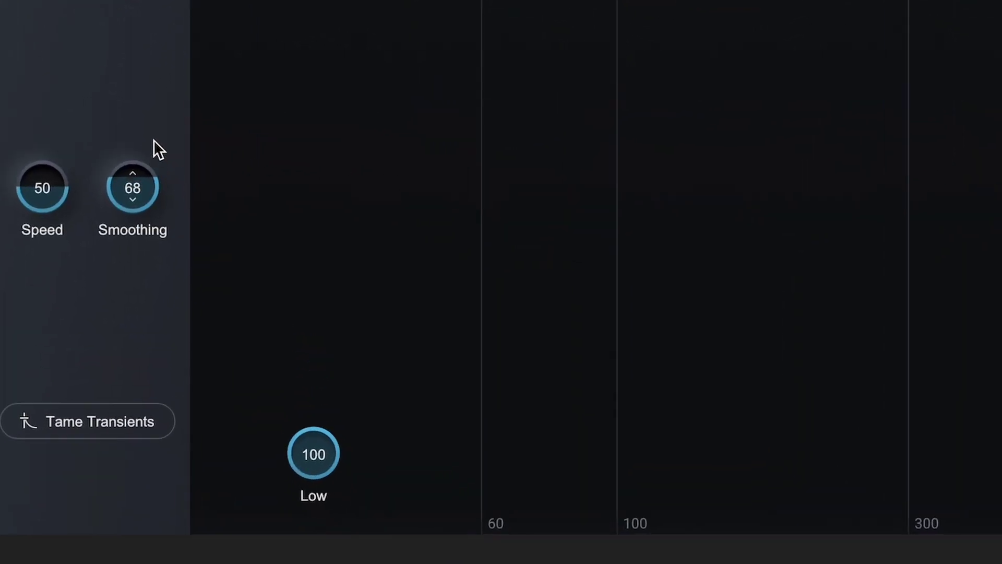
drag(153, 140, 158, 186)
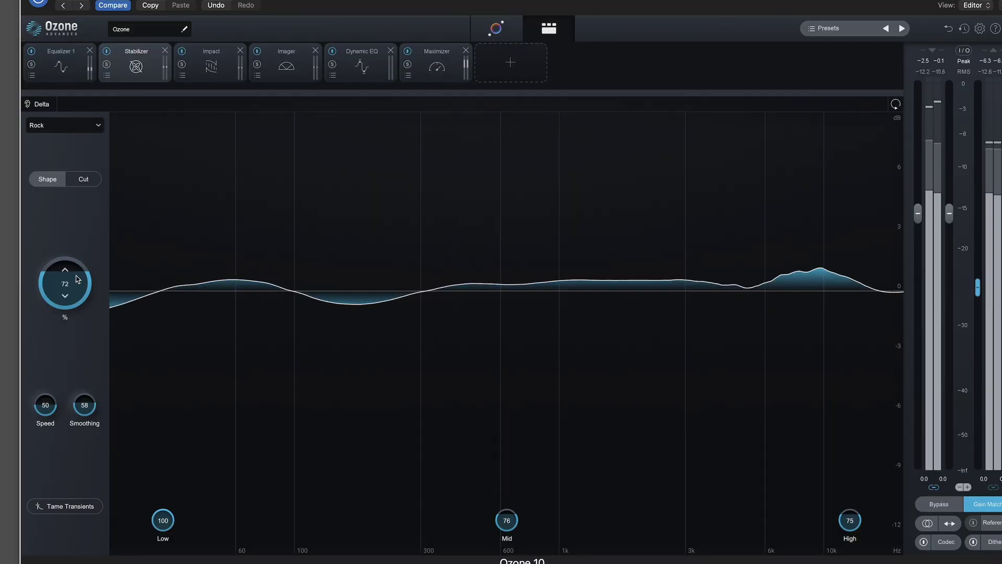
mouse_move(76, 269)
mouse_down()
mouse_move(77, 253)
mouse_move(84, 281)
mouse_up()
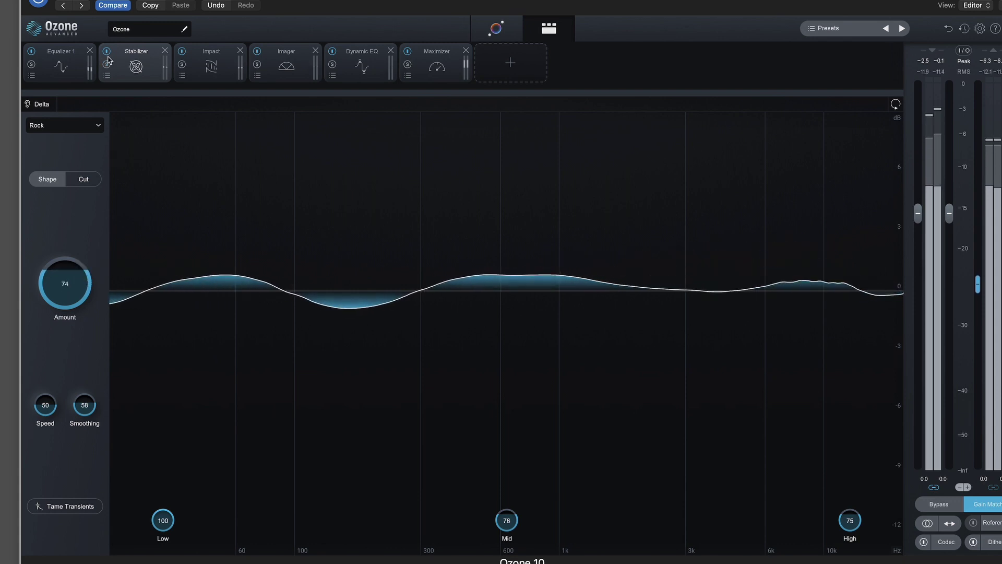
click(107, 53)
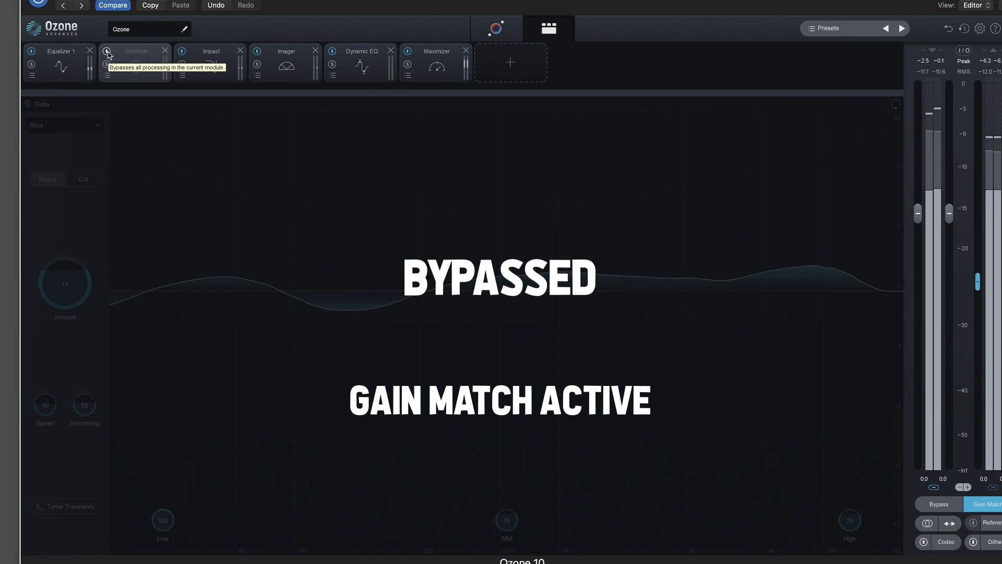
click(107, 53)
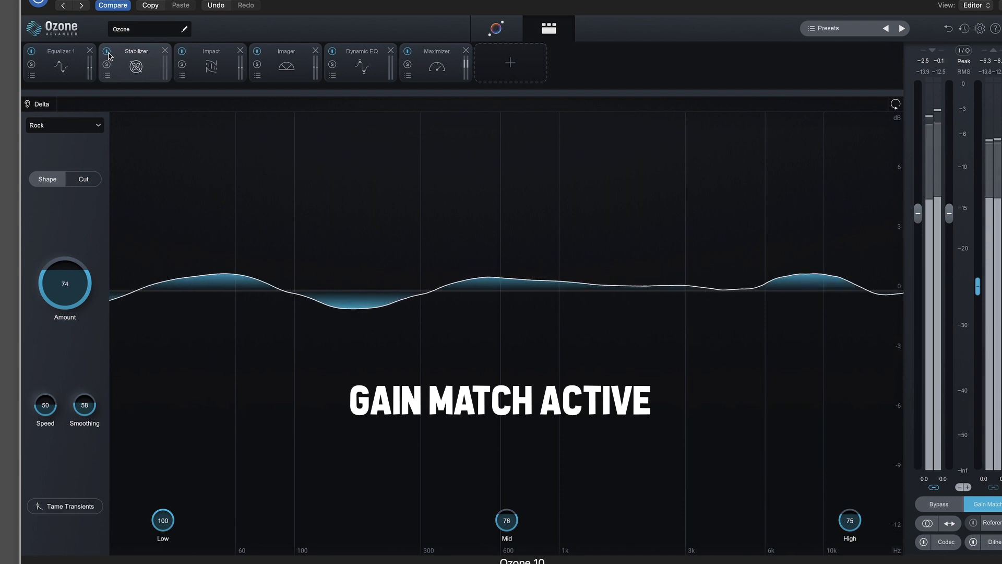
click(107, 53)
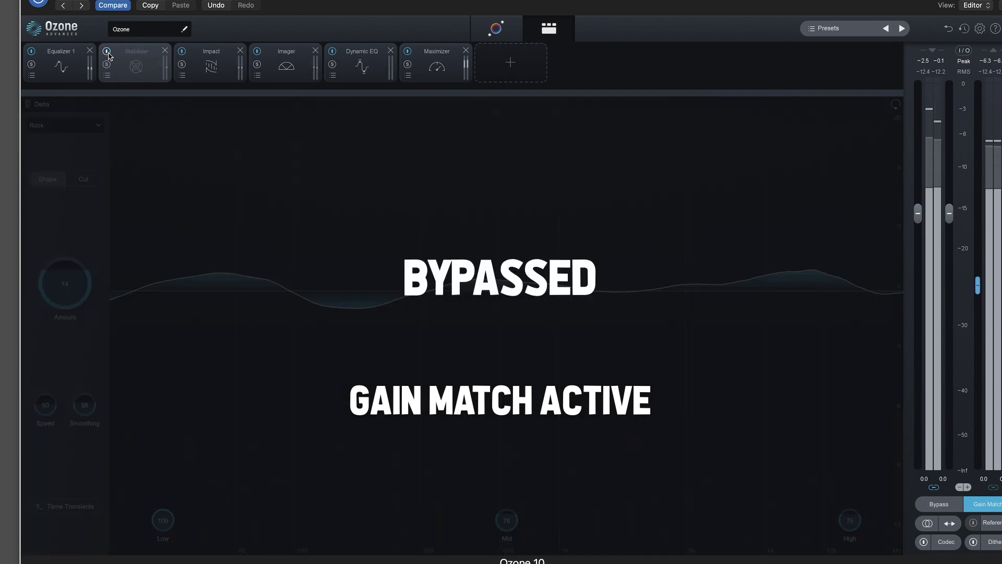
click(107, 52)
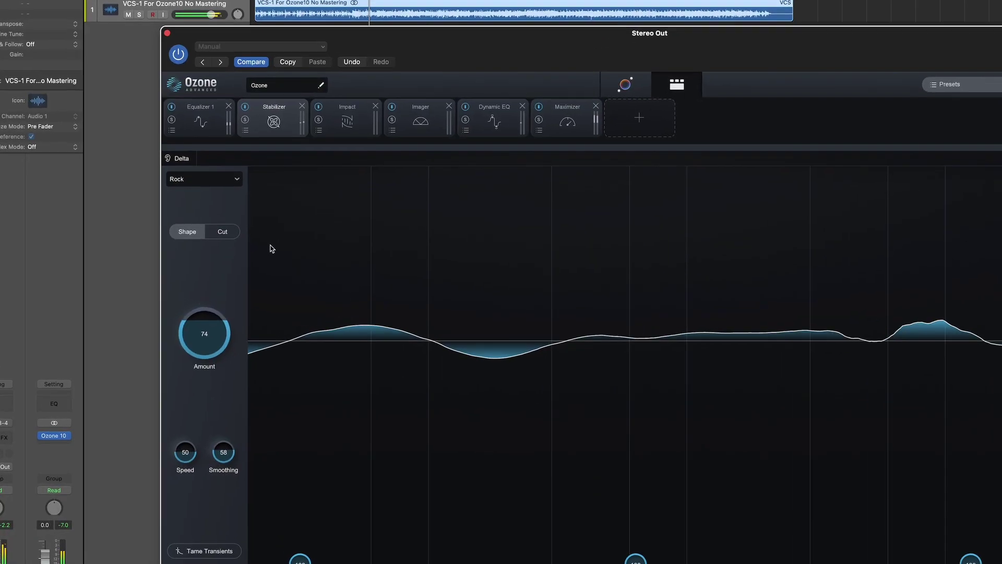
Put the Stabilizer in Cut mode, raise the Mid cut to about 90%, and lower the Low band
click(222, 231)
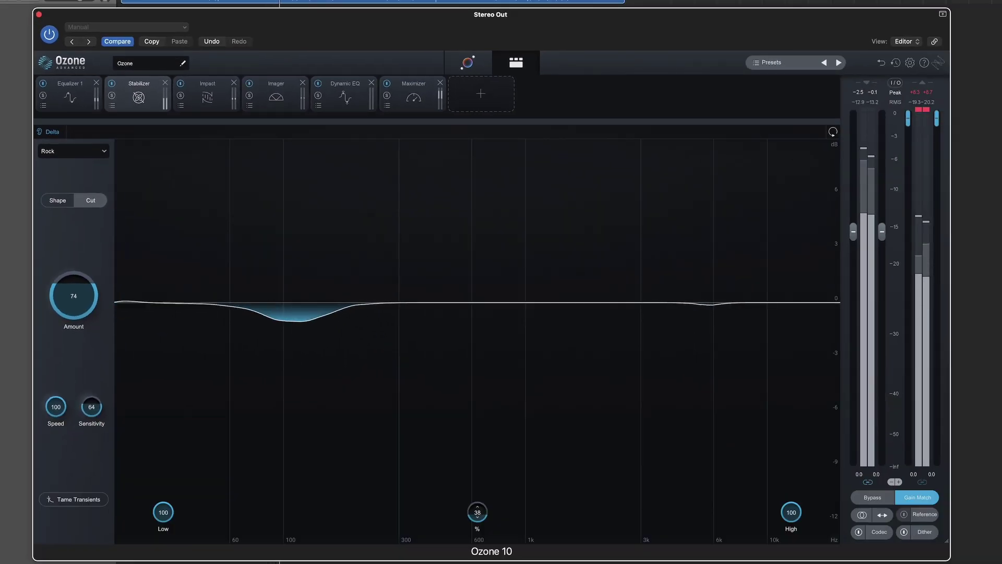
drag(477, 538, 497, 531)
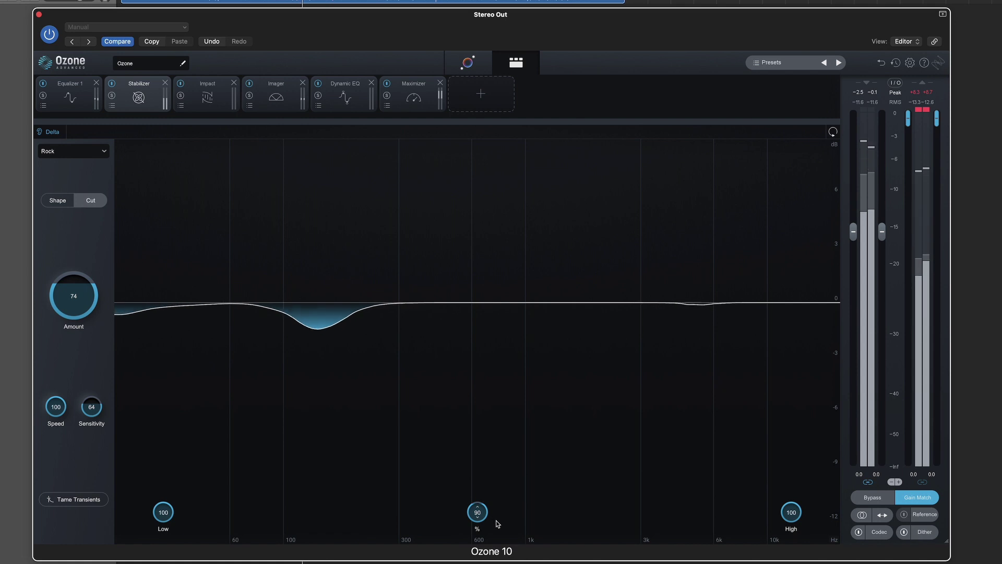
mouse_move(168, 512)
mouse_down()
mouse_move(173, 548)
mouse_move(172, 531)
mouse_up()
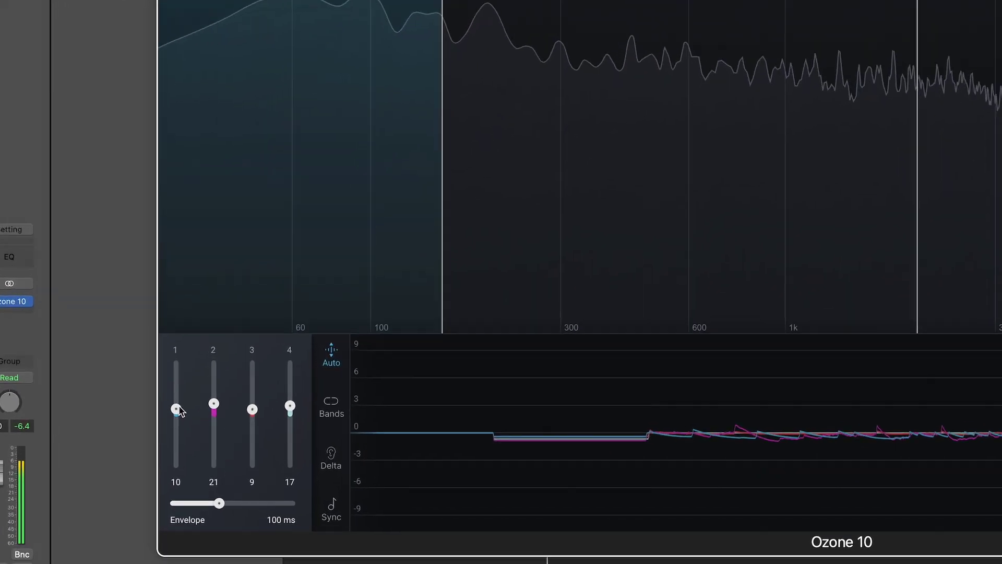
Adjust the Impact amounts for bands 1 and 2, with band 1 around 37, and lower both crossovers
drag(159, 459, 159, 454)
drag(194, 362, 196, 358)
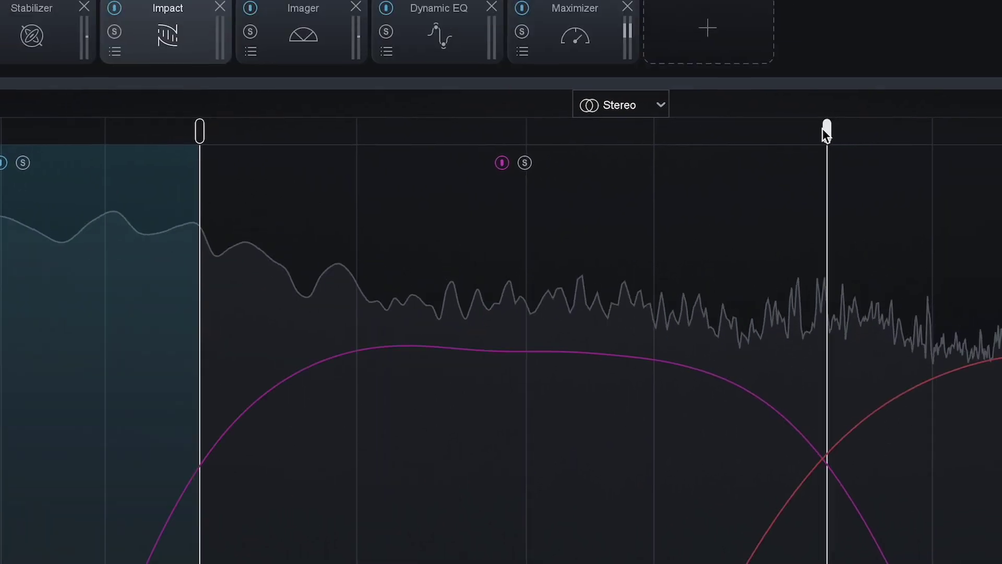
drag(823, 130, 783, 130)
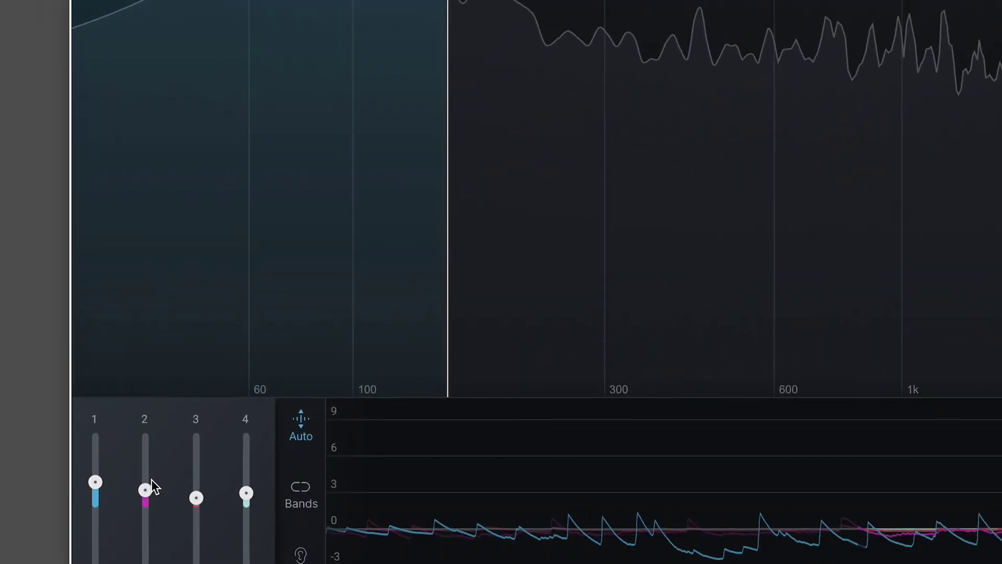
drag(146, 489, 147, 481)
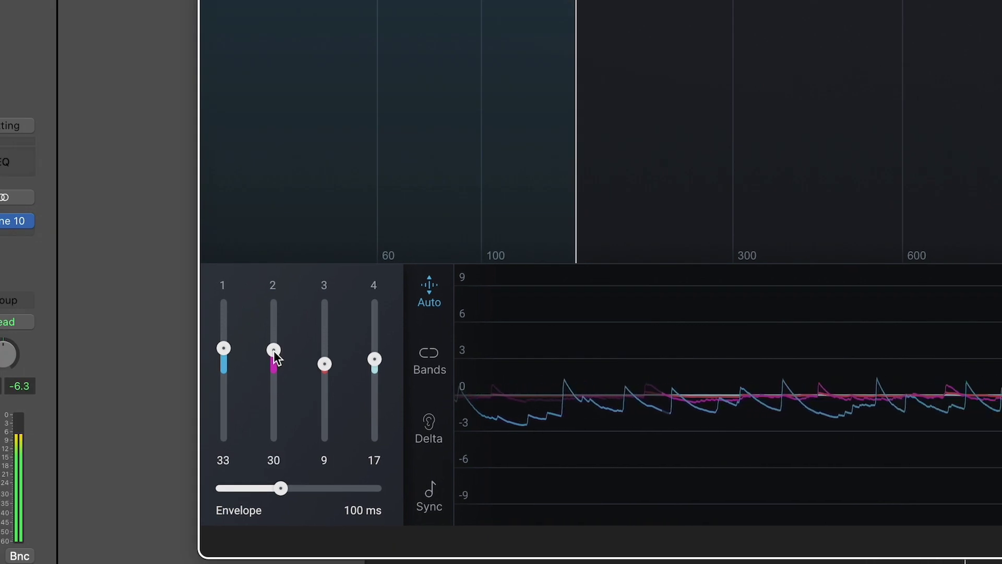
drag(273, 352, 275, 354)
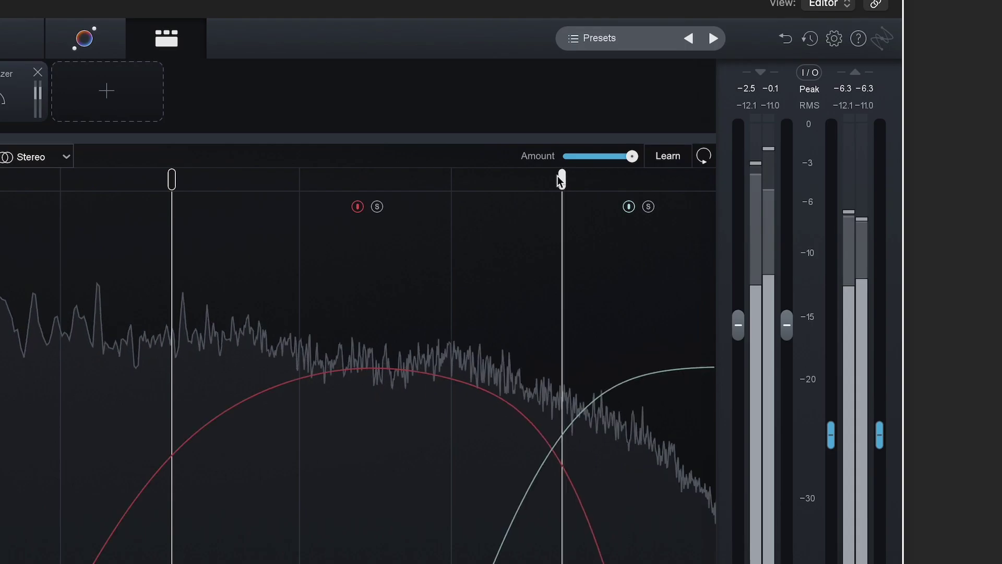
drag(556, 175, 537, 176)
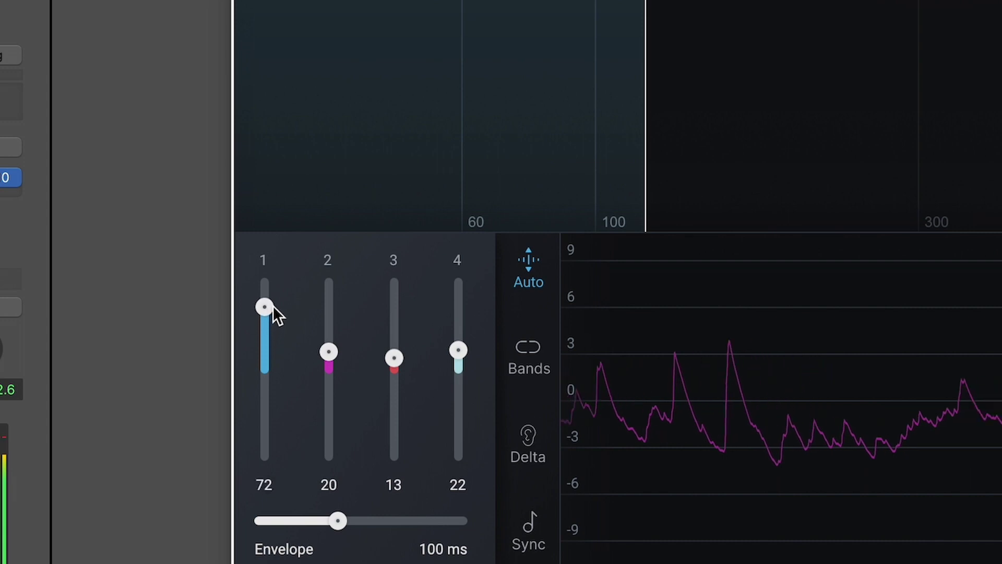
mouse_move(274, 290)
mouse_down()
mouse_move(273, 419)
mouse_move(264, 290)
mouse_up()
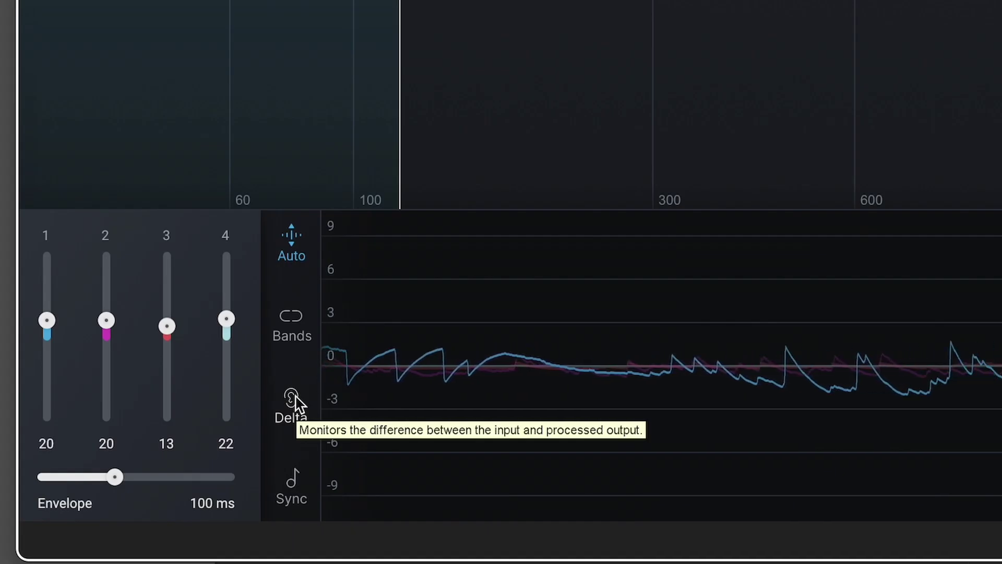
Tempo-sync the Impact envelope to a straight 1/8 while auditioning the Delta signal
click(292, 402)
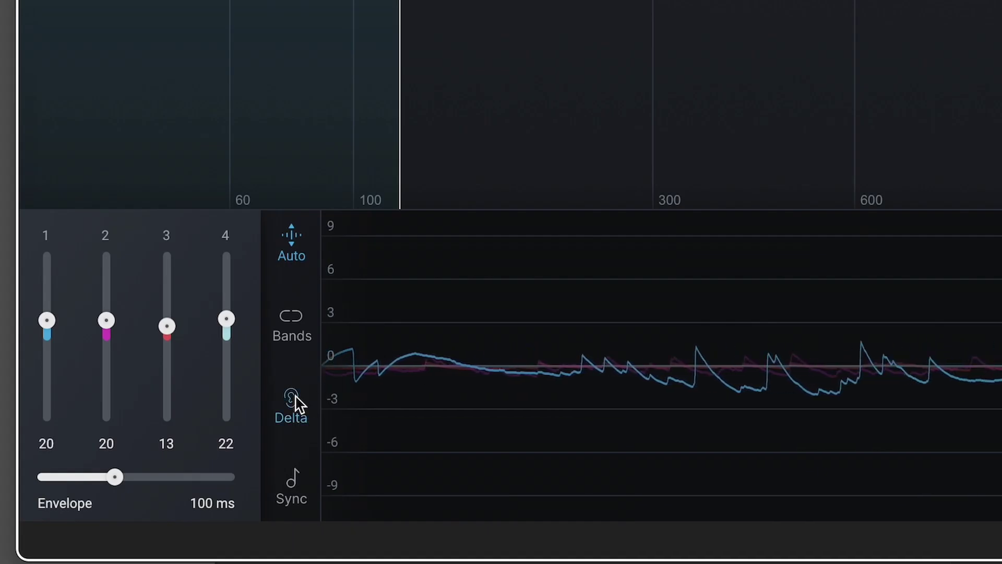
click(293, 401)
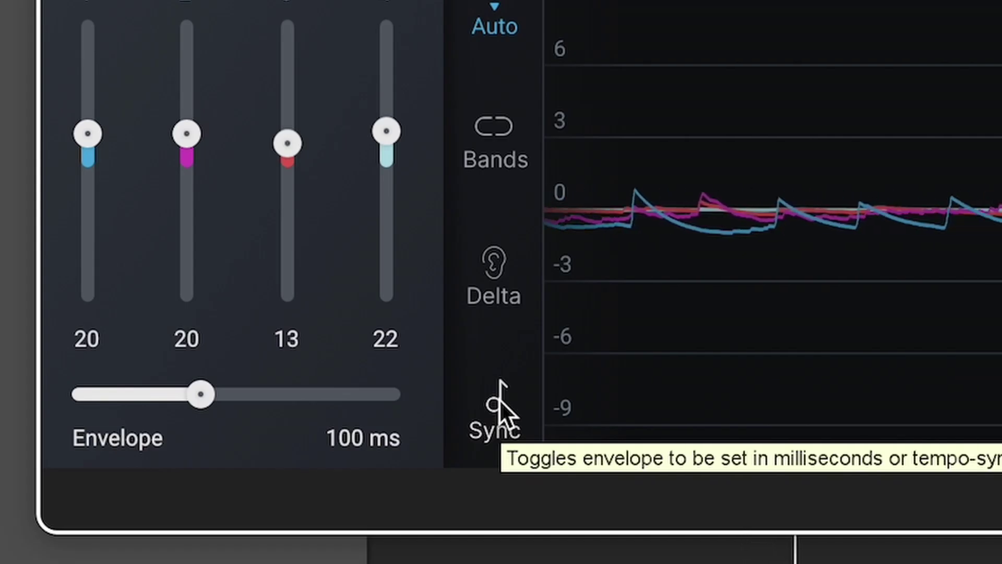
click(499, 401)
drag(152, 392, 232, 392)
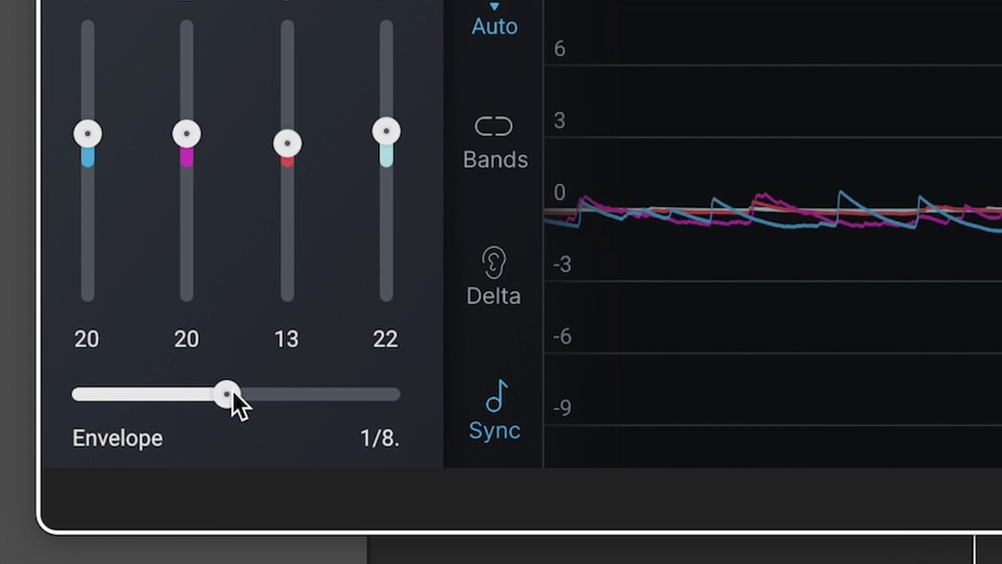
click(499, 270)
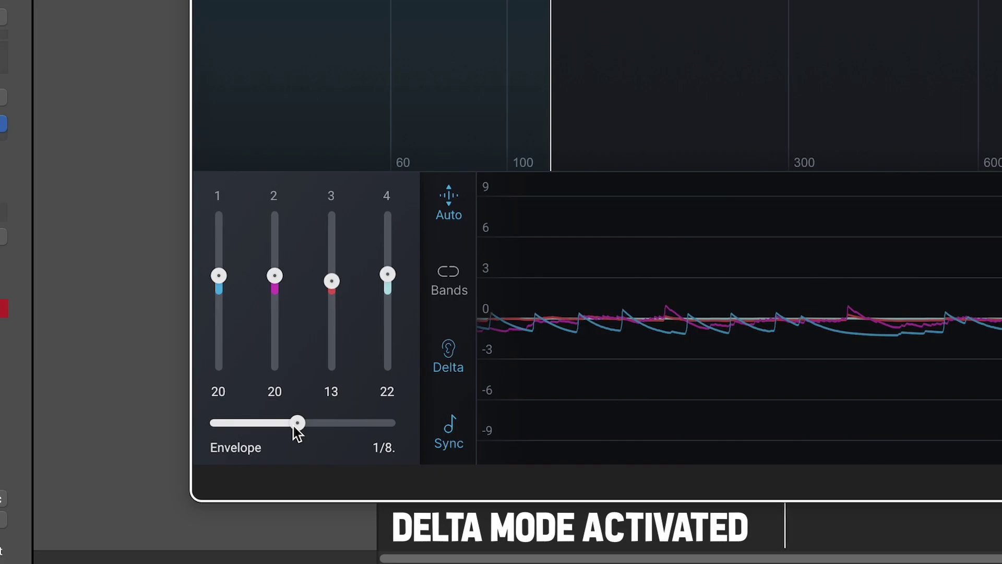
drag(294, 426, 290, 428)
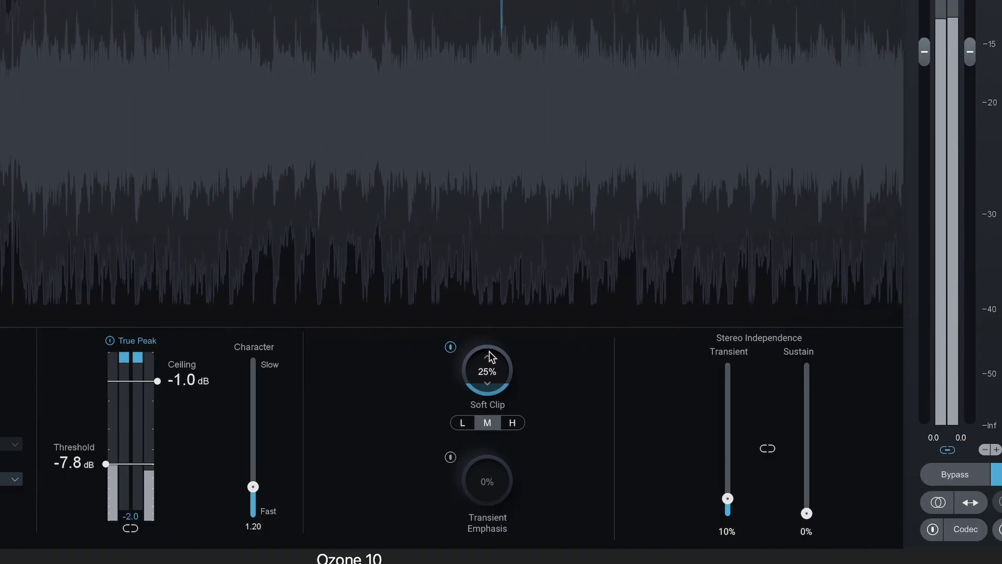
Raise Soft Clip to about 61%, set the Maximizer threshold near -6.0 dB, and pick L mode
drag(493, 376, 513, 305)
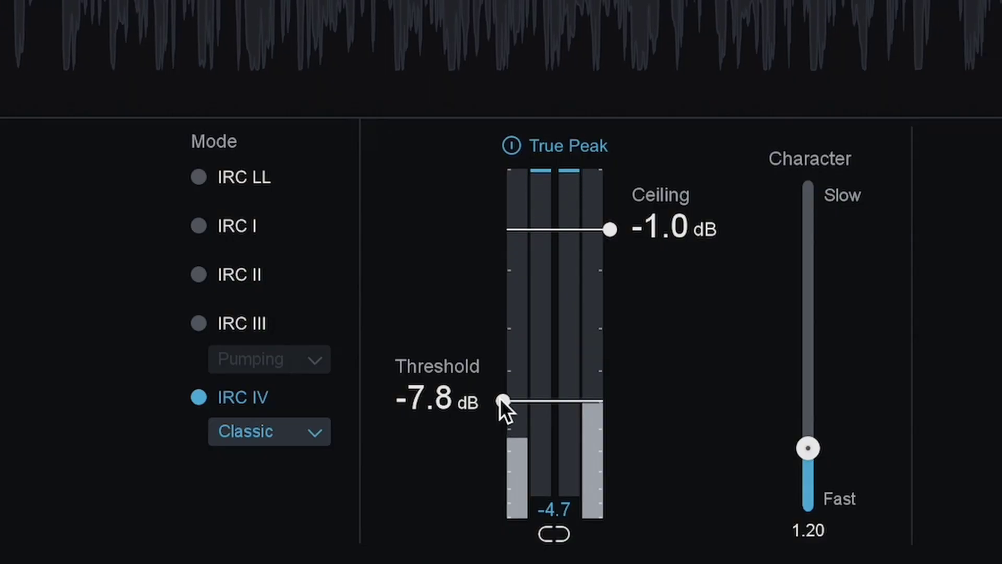
drag(105, 463, 107, 453)
mouse_move(505, 380)
mouse_down()
mouse_move(507, 359)
mouse_move(509, 387)
mouse_up()
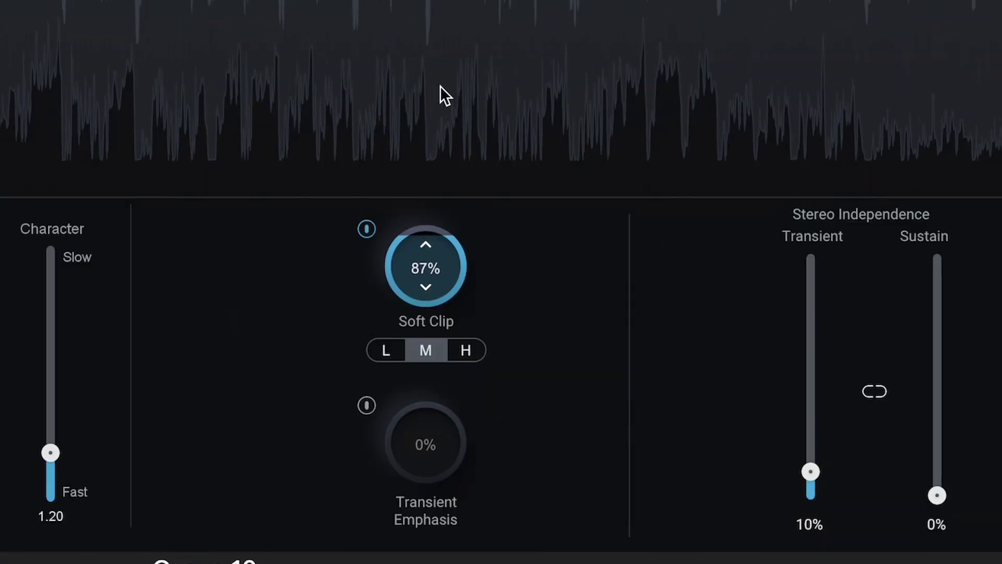
drag(440, 83, 481, 207)
click(386, 350)
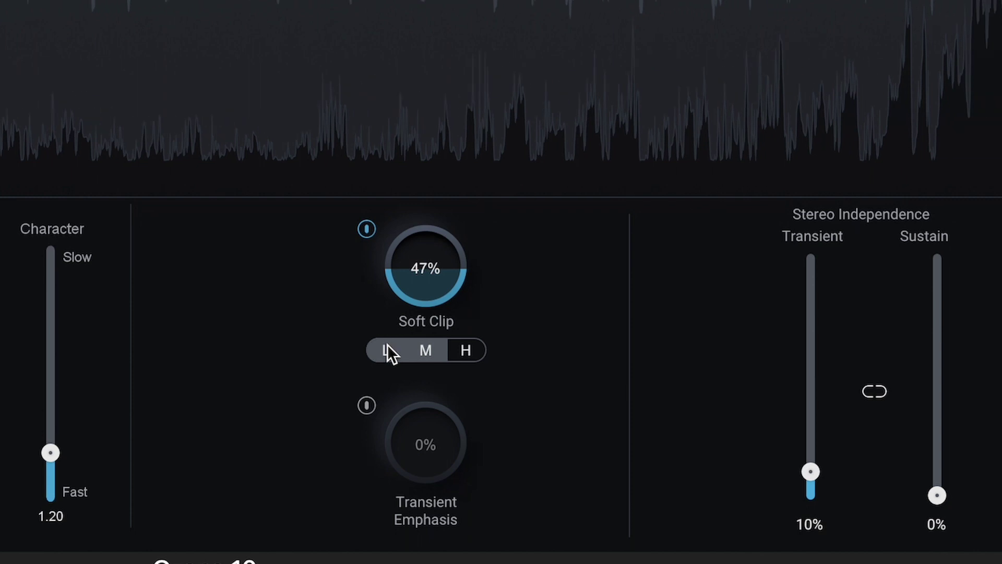
Sweep Soft Clip through 100%, 92%, 64%, 86% in H, 70% and 43%, ending at 100% in L
drag(449, 286, 469, 1)
drag(437, 238, 476, 396)
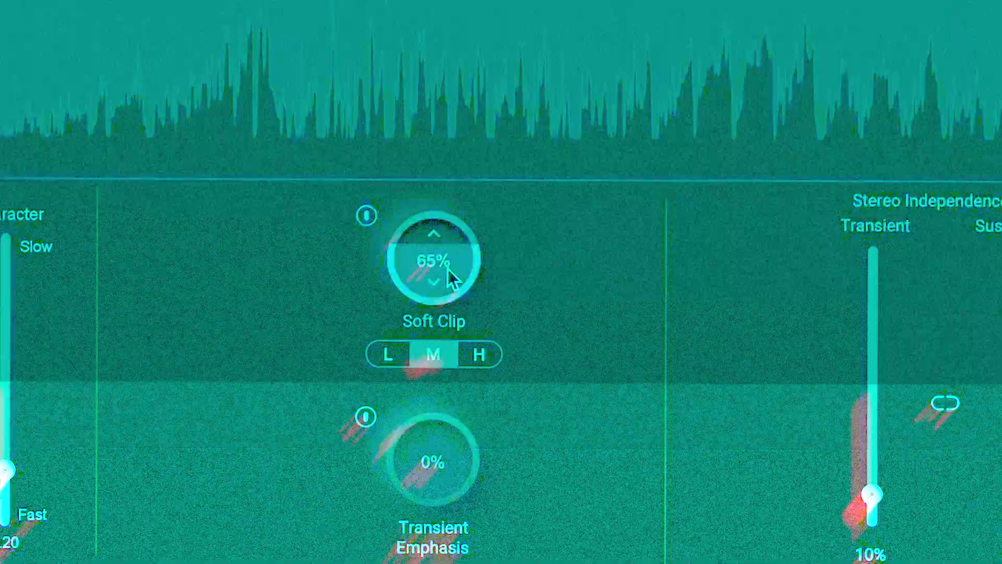
mouse_move(447, 267)
mouse_down()
mouse_move(453, 239)
mouse_move(453, 278)
mouse_up()
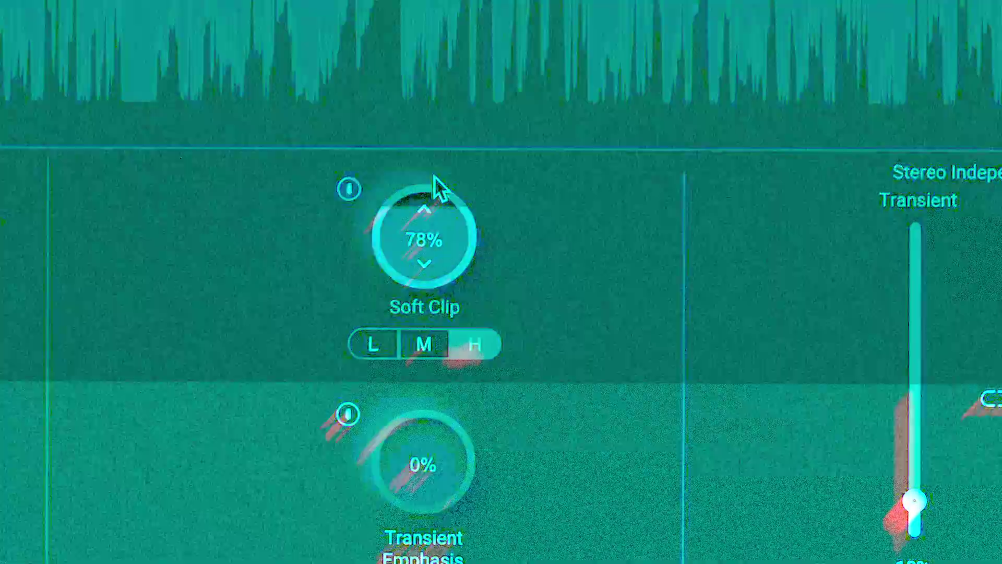
drag(431, 179, 445, 170)
drag(455, 214, 464, 237)
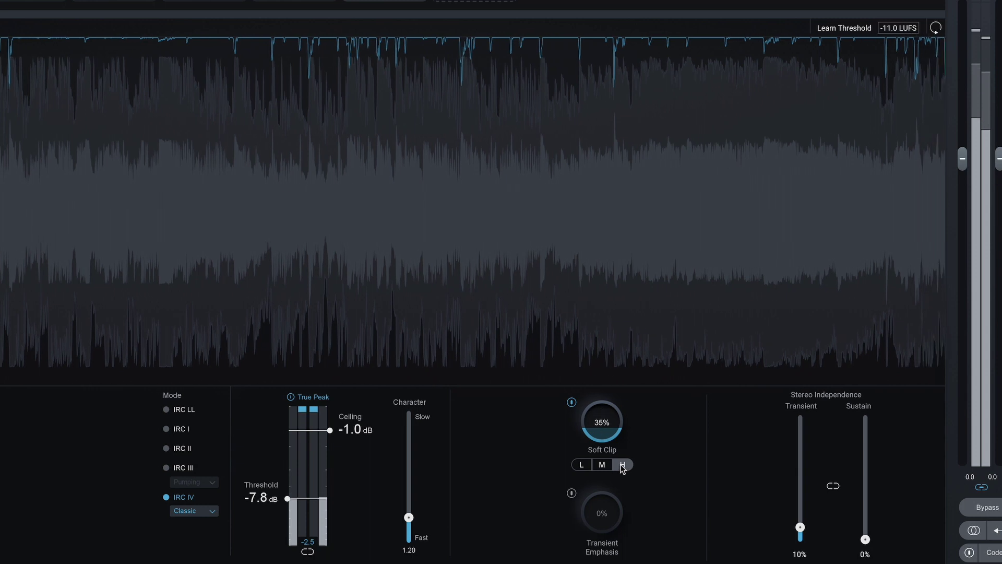
drag(617, 438, 610, 417)
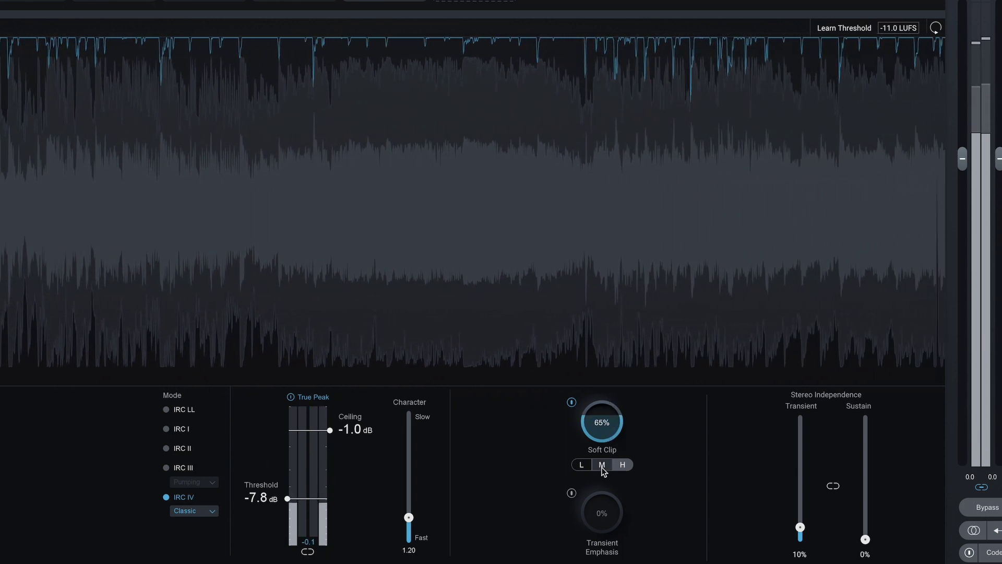
click(582, 465)
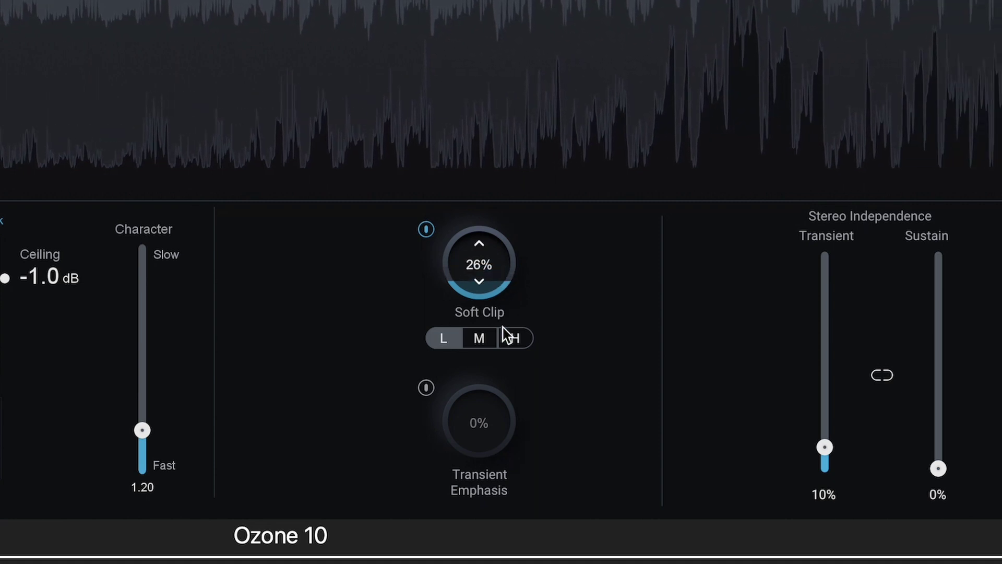
drag(505, 292, 521, 30)
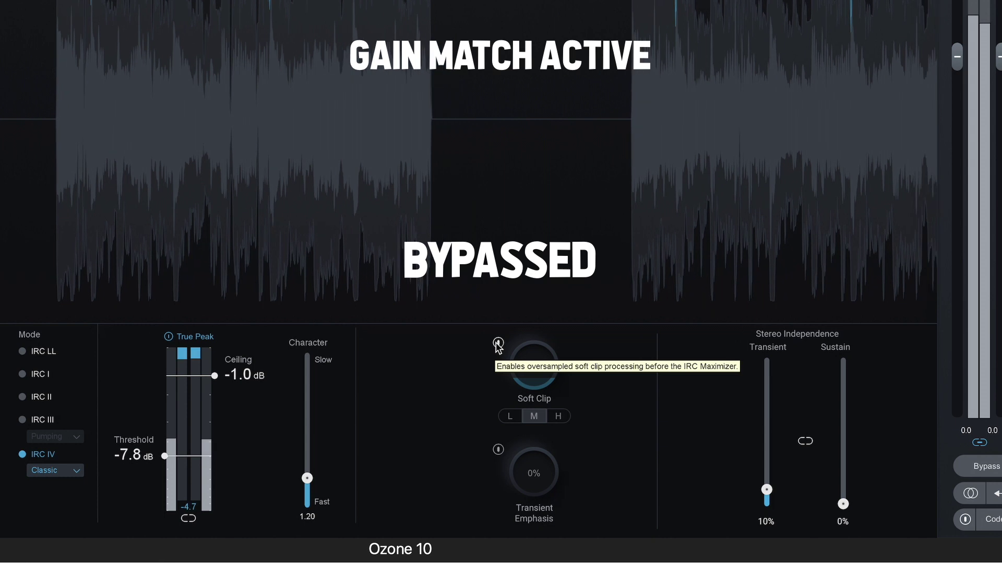
Toggle the Maximizer's Soft Clip off and on to compare, leaving it enabled
click(498, 343)
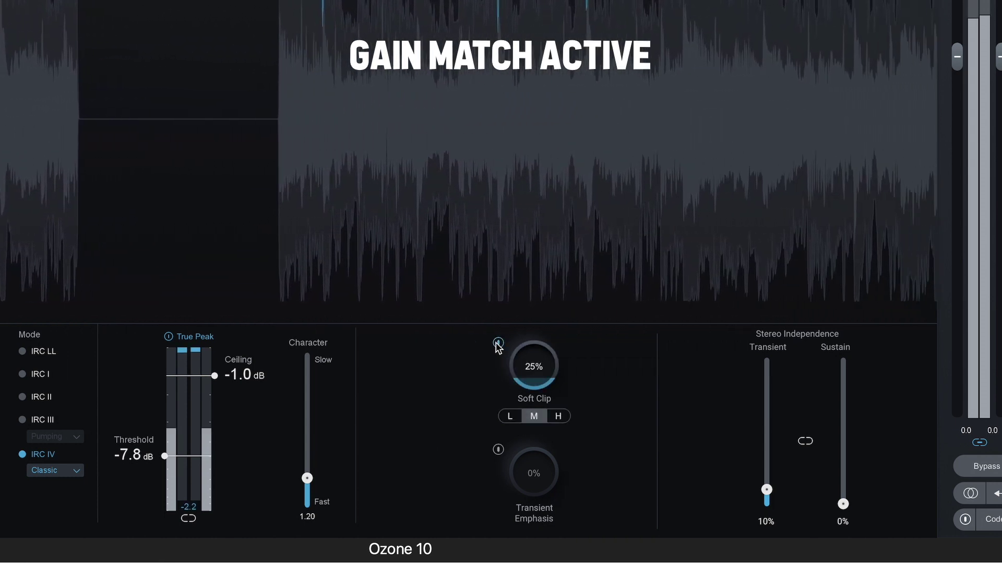
click(498, 343)
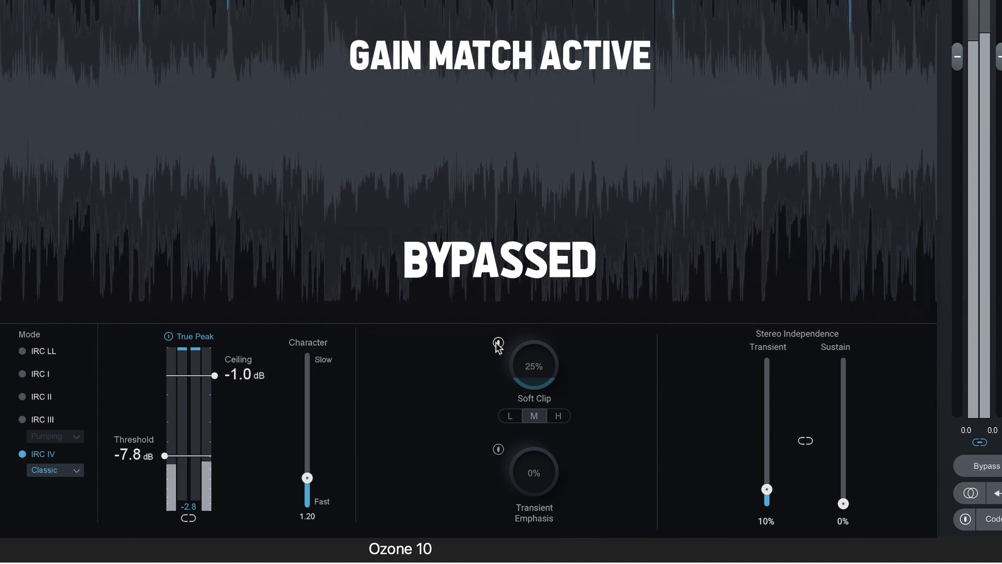
click(498, 343)
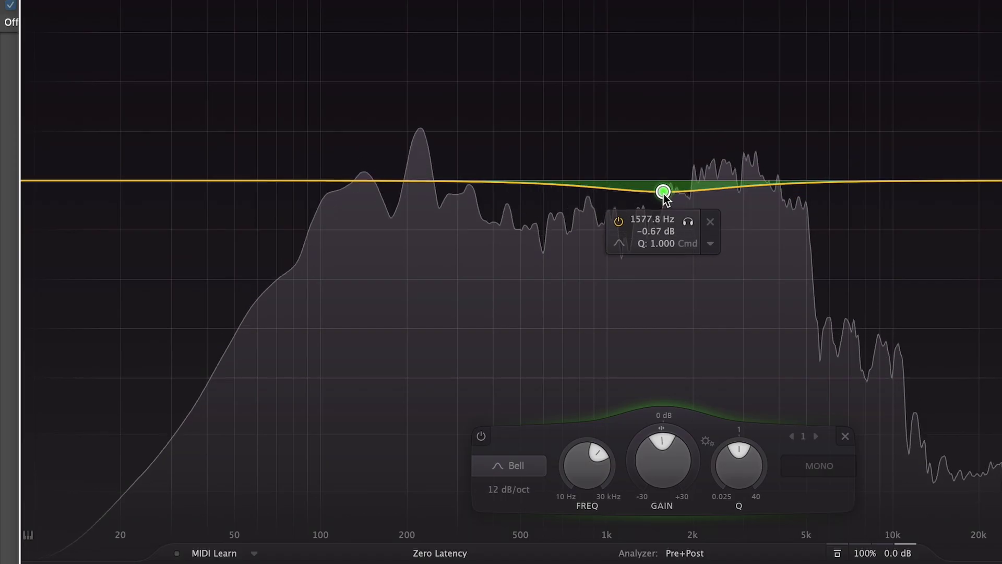
Deepen the Pro-Q 3 bell near 1.6 kHz to about -4.89 dB, then lower Stabilizer Low to 17 and High to 38
drag(662, 193, 668, 262)
scroll(656, 211, up, 4)
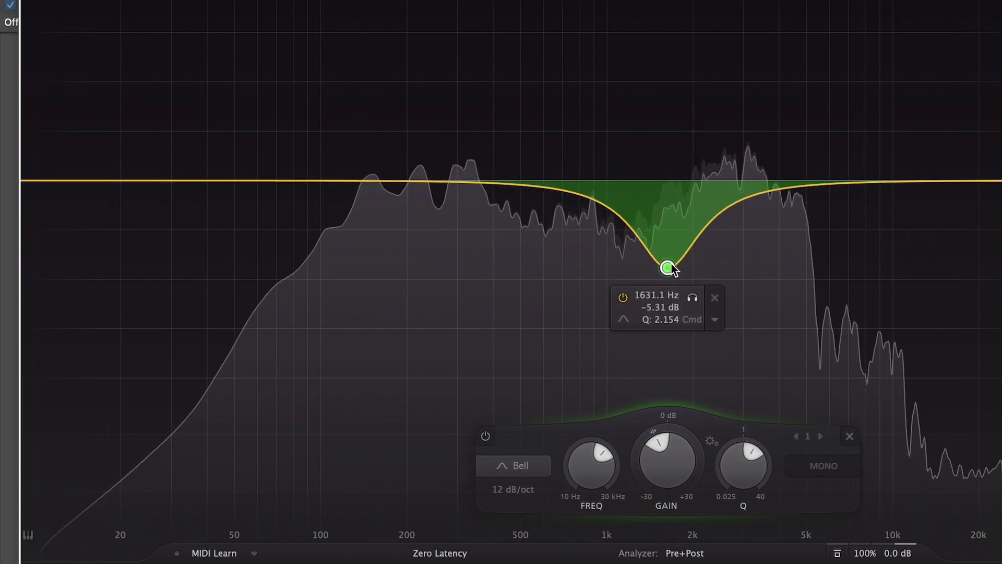
scroll(671, 215, up, 1)
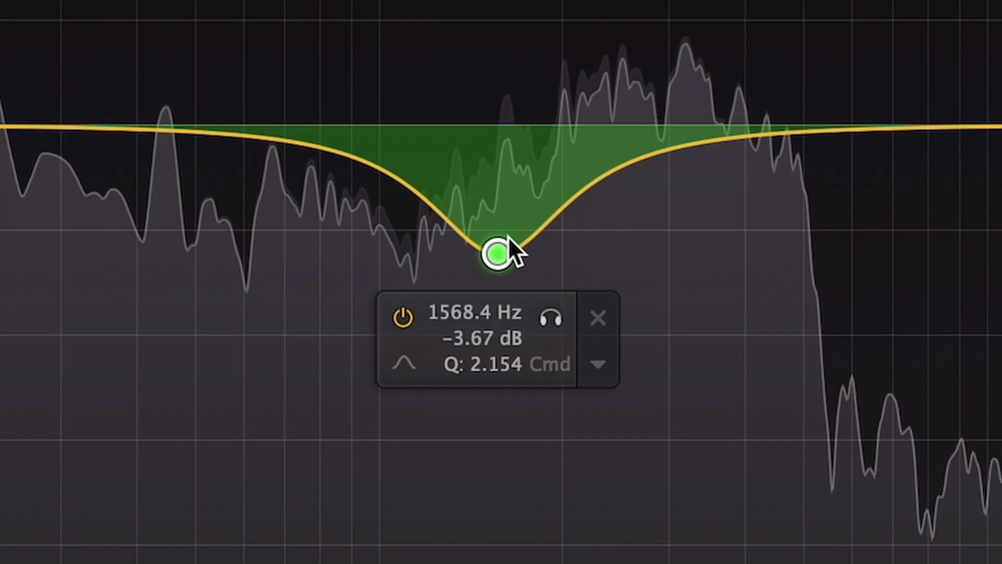
drag(509, 236, 510, 294)
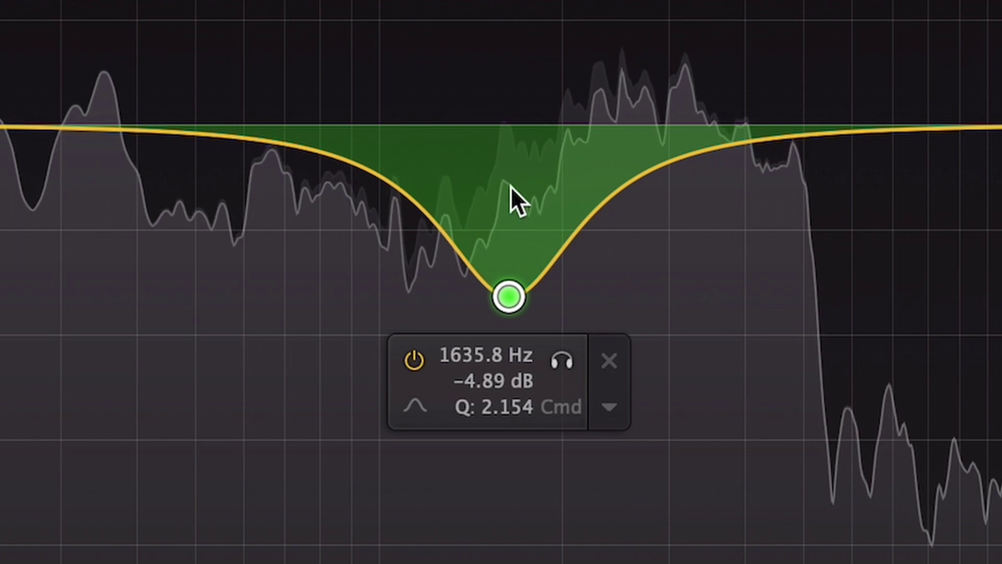
scroll(510, 187, up, 1)
scroll(510, 186, down, 1)
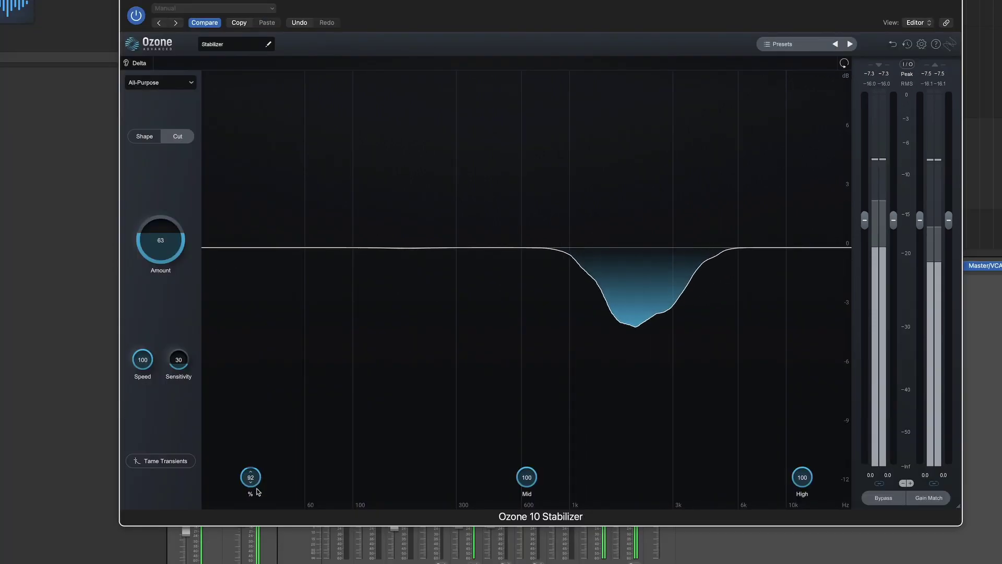
drag(119, 541, 119, 559)
drag(804, 476, 810, 543)
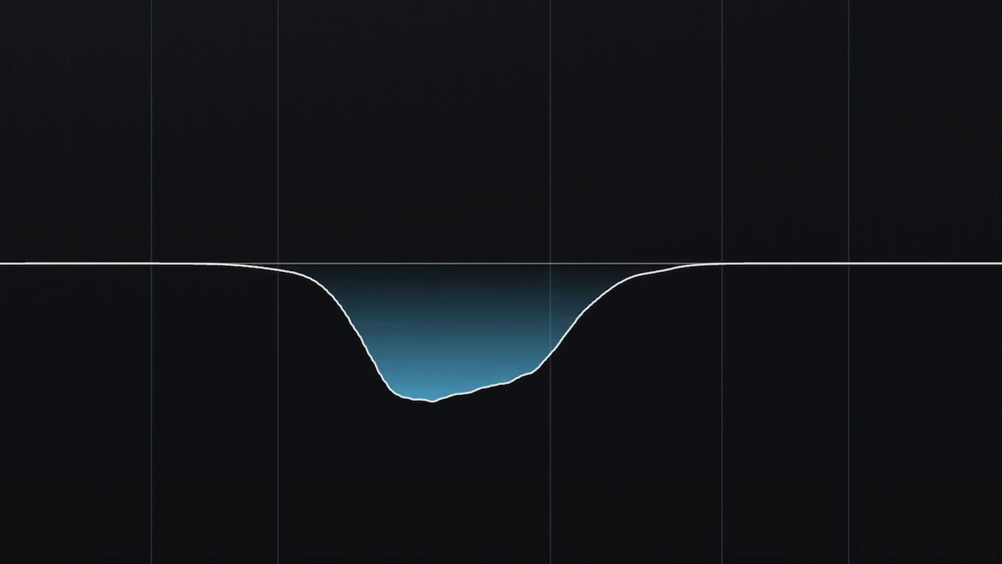
click(846, 478)
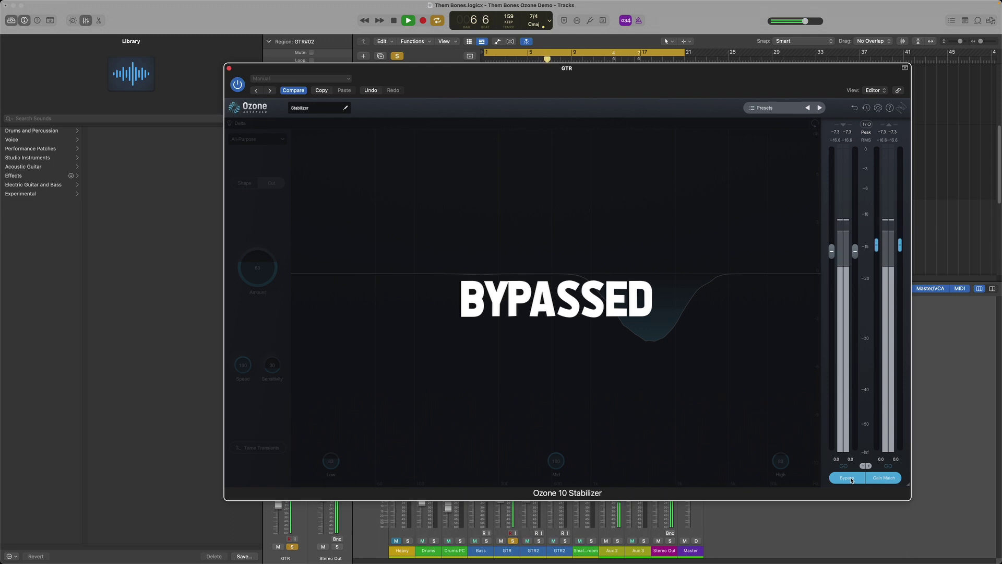
click(848, 477)
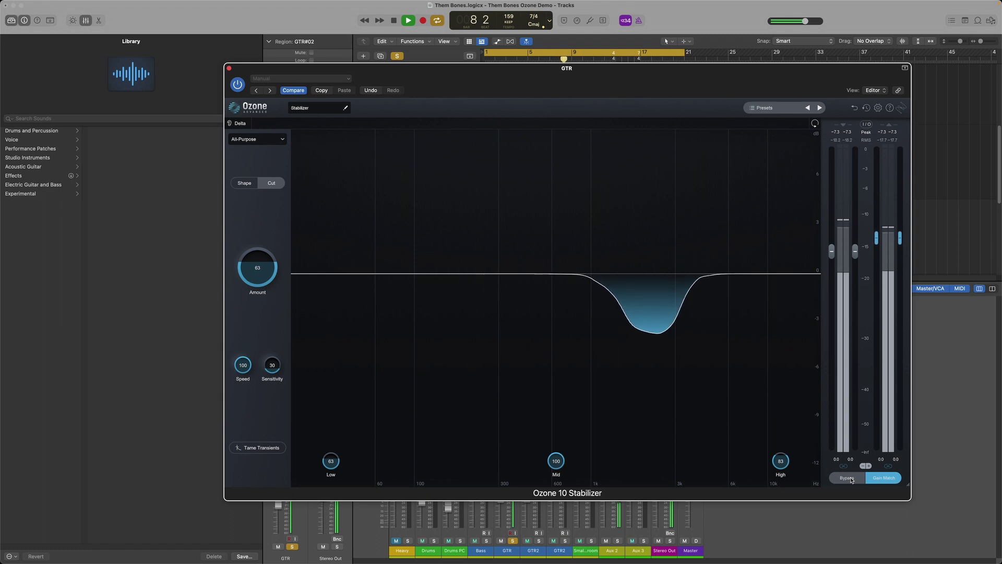
click(849, 477)
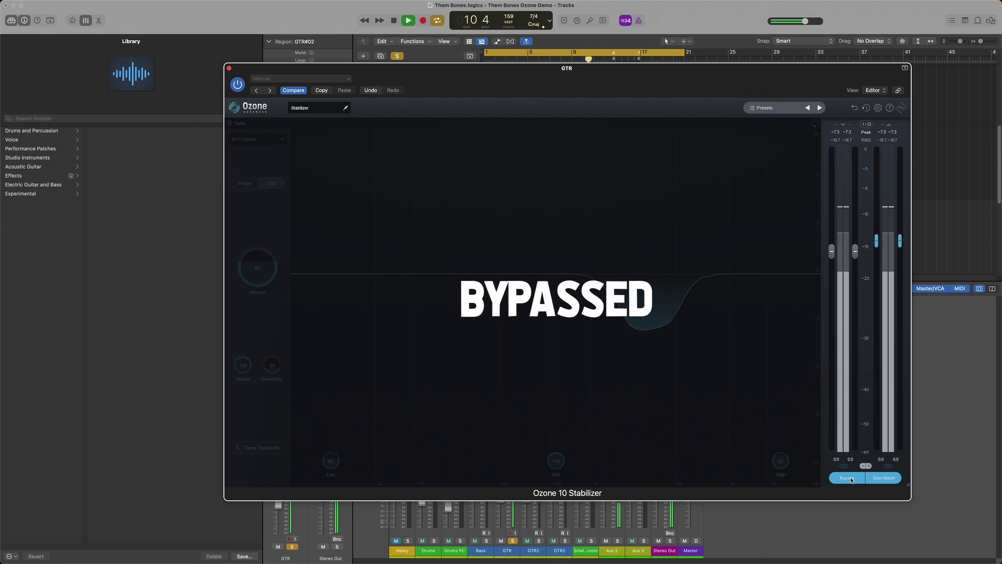
click(850, 478)
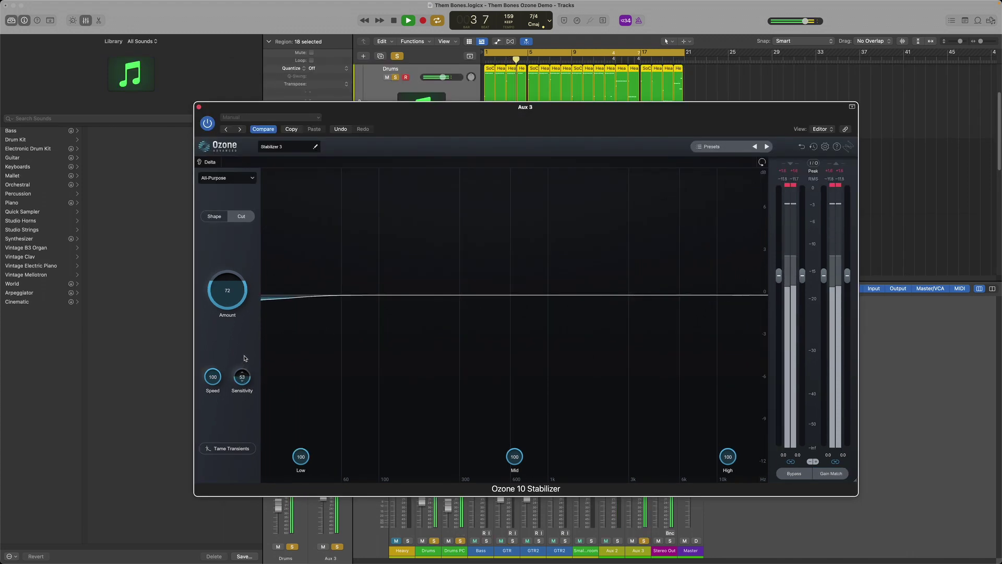
Raise the Aux 3 Stabilizer's Sensitivity to 54, keeping Amount 72 and Speed 100
drag(244, 361, 246, 357)
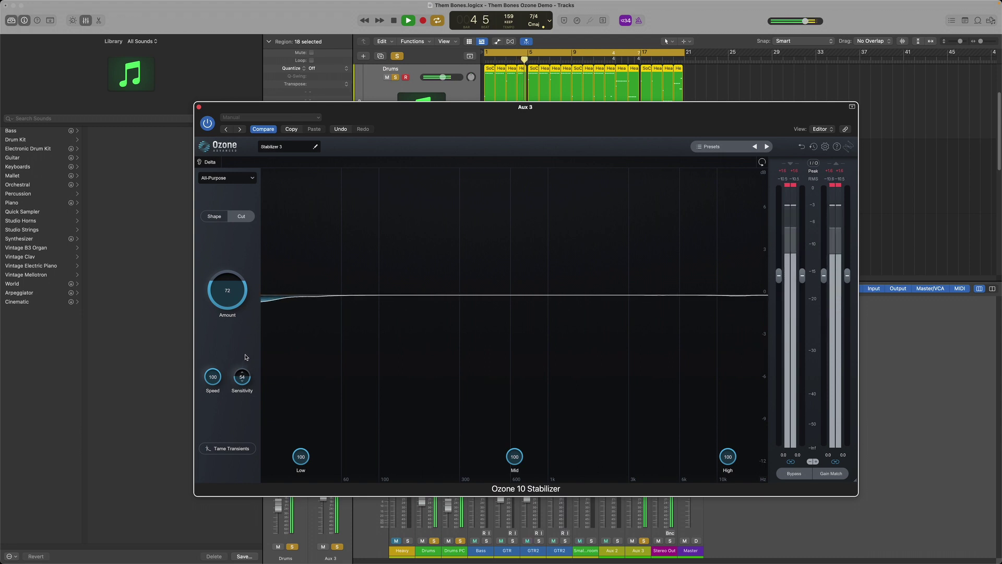